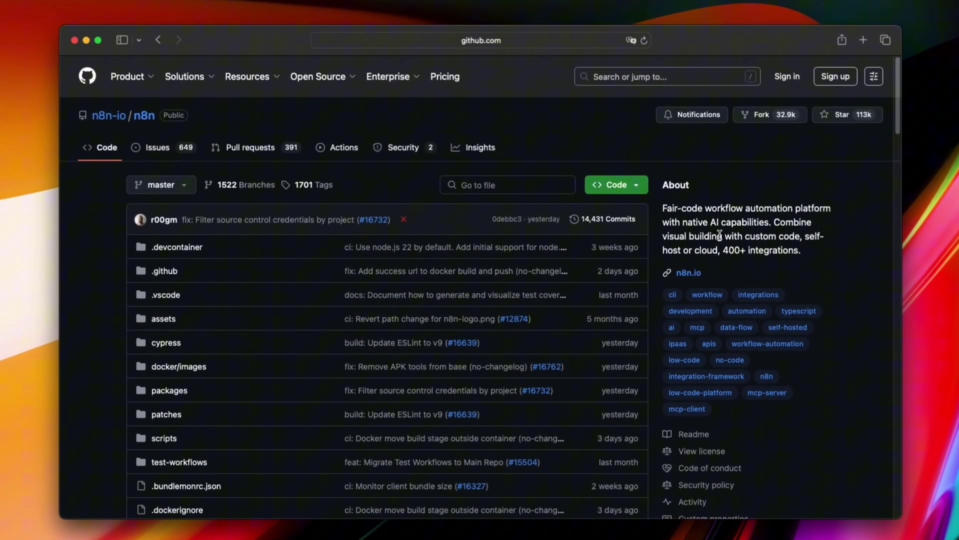
pyautogui.scroll(-1, 850, 247)
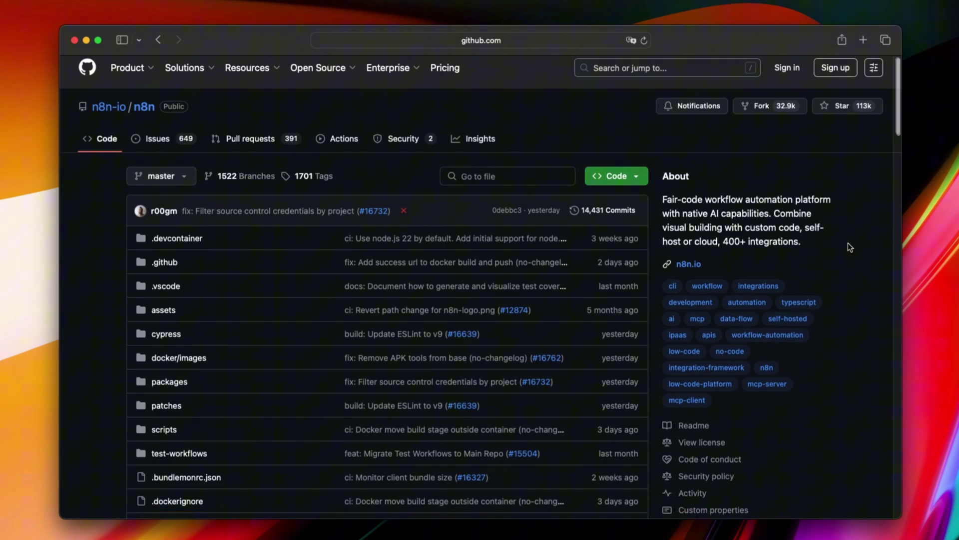
pyautogui.scroll(-3, 849, 247)
pyautogui.scroll(-1, 849, 246)
pyautogui.scroll(-2, 849, 247)
pyautogui.scroll(-2, 849, 246)
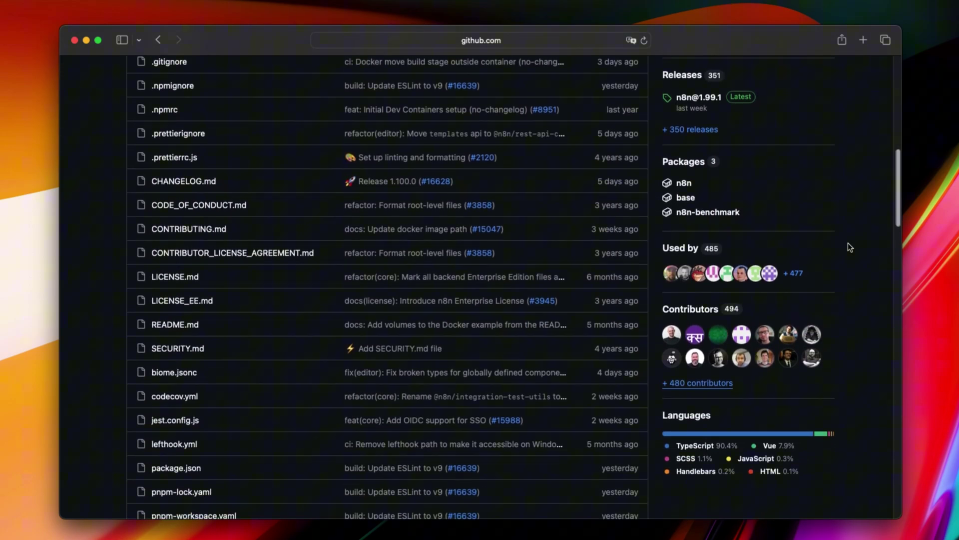
pyautogui.scroll(-1, 850, 247)
pyautogui.scroll(-4, 849, 246)
pyautogui.scroll(-1, 849, 247)
pyautogui.scroll(-2, 849, 247)
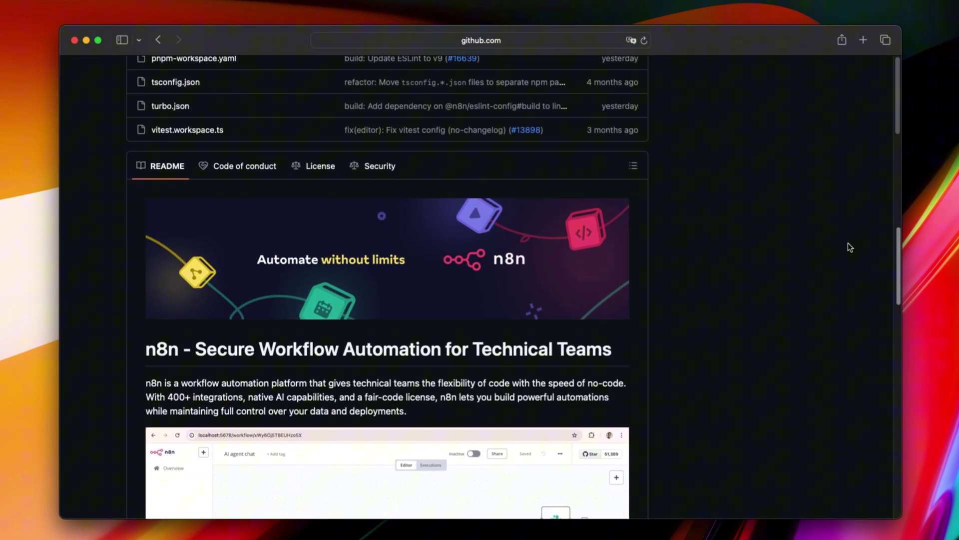
pyautogui.scroll(-2, 849, 247)
pyautogui.scroll(-1, 850, 247)
pyautogui.scroll(-1, 849, 247)
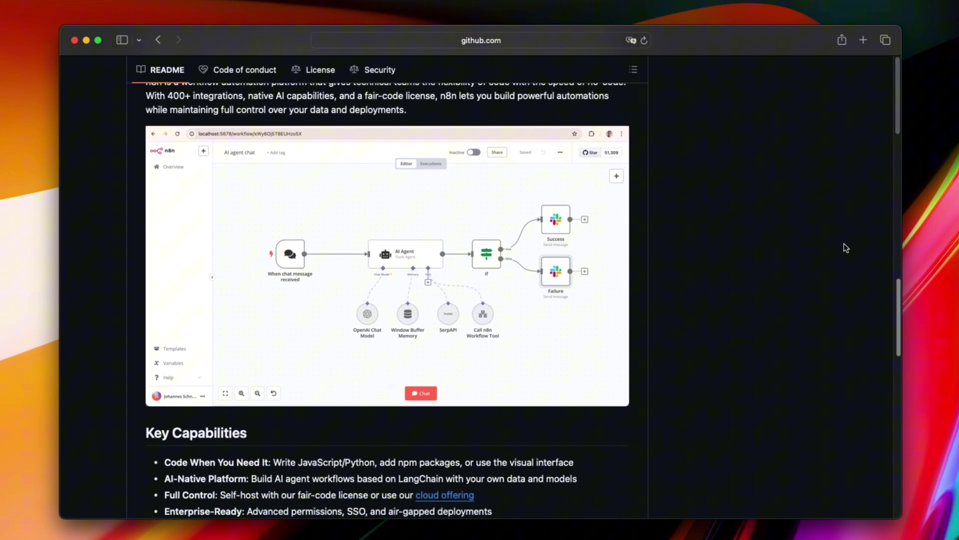
pyautogui.scroll(-3, 705, 261)
pyautogui.scroll(-2, 704, 261)
pyautogui.scroll(1, 704, 261)
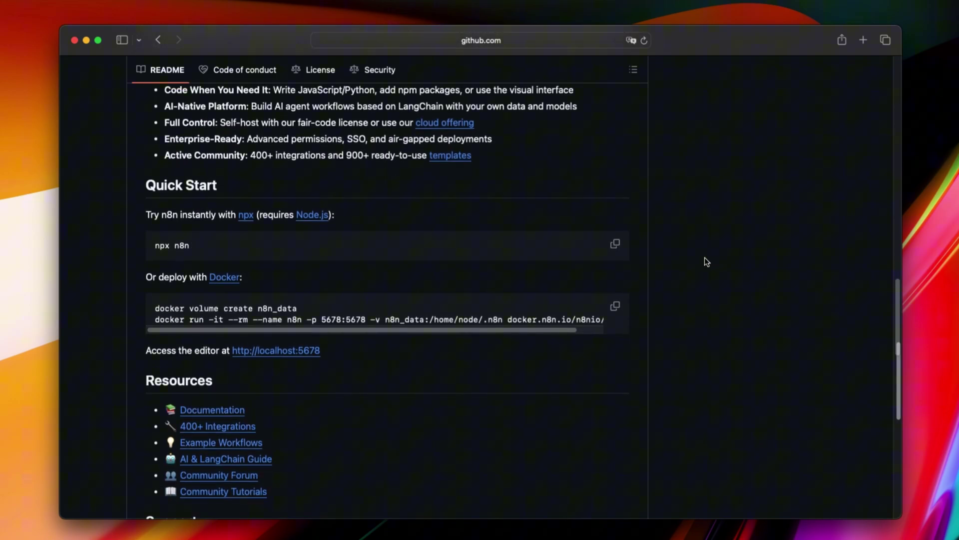
# Step: Copy the Docker volume-create and run commands from the n8n README Quick Start
pyautogui.click(616, 308)
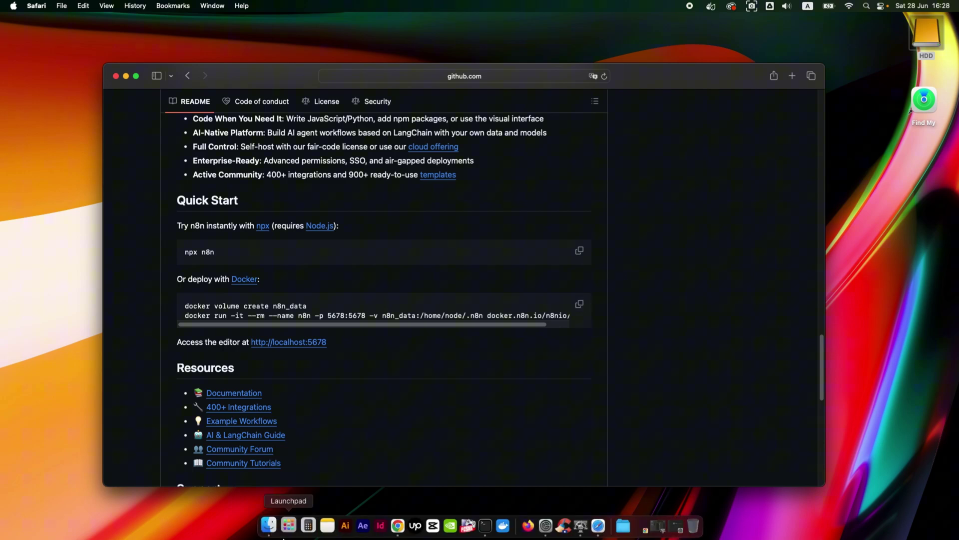
# Step: Launch Terminal from Launchpad and run the pasted docker volume create and docker run commands
pyautogui.click(287, 525)
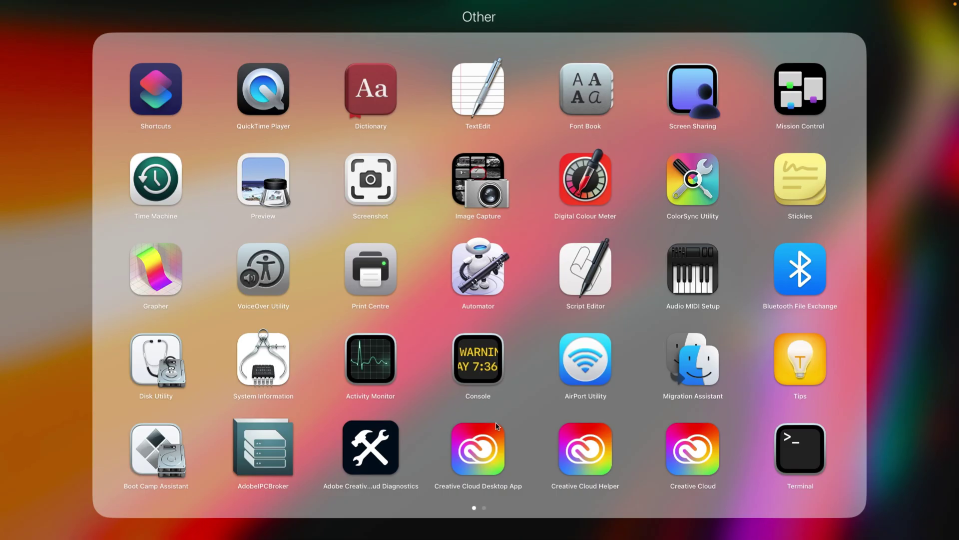
pyautogui.click(804, 460)
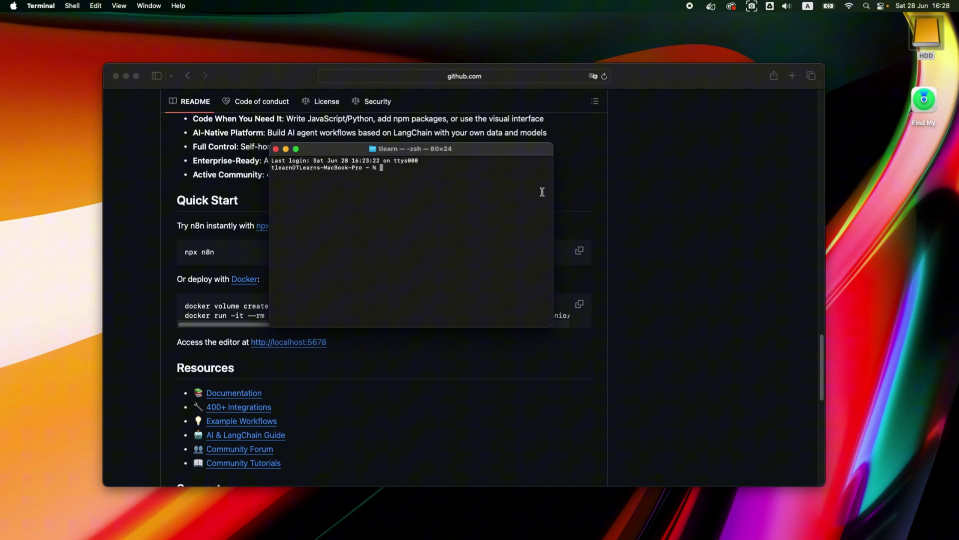
pyautogui.press('super+v')
pyautogui.press('Return')
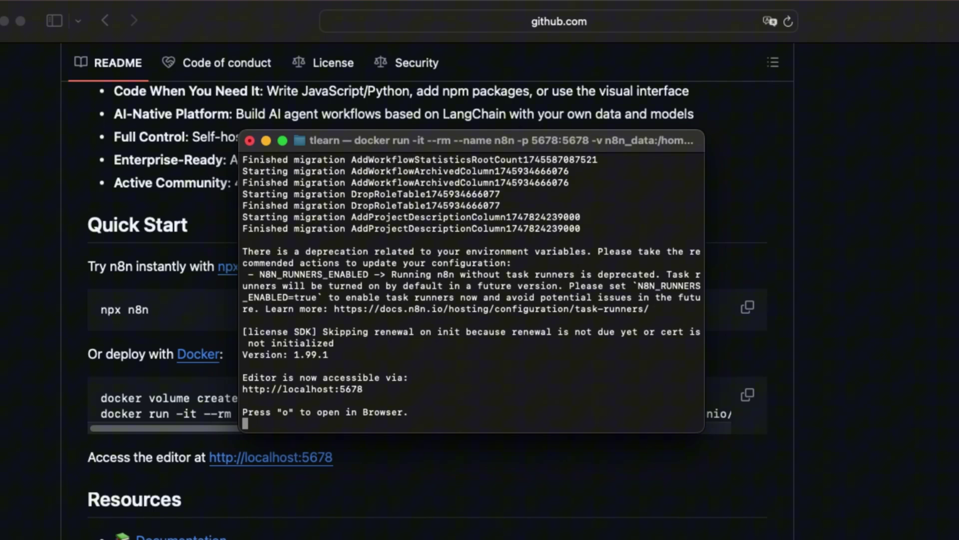
# Step: Navigate Chrome to localhost:5678/setup, which refuses to connect
pyautogui.moveTo(388, 149); pyautogui.dragTo(958, 230)
pyautogui.click(427, 489)
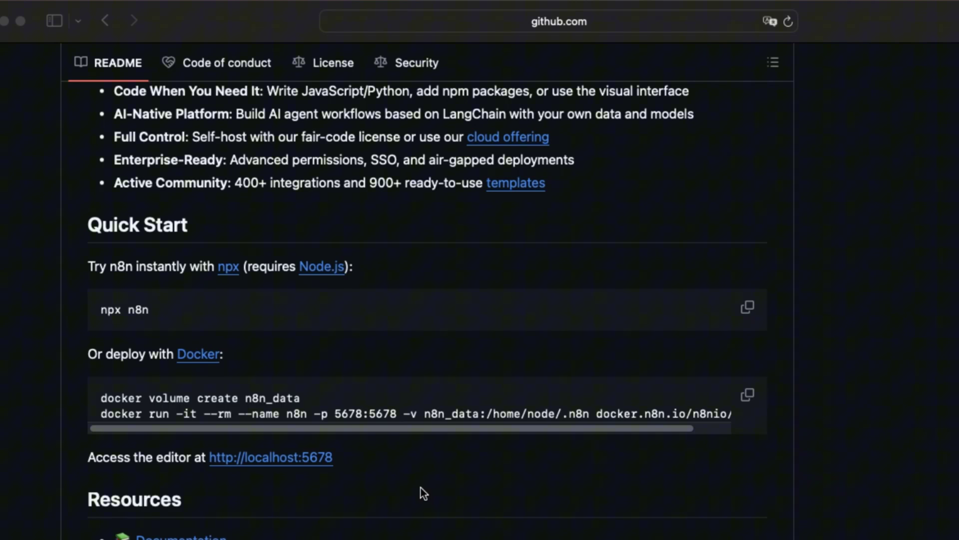
pyautogui.moveTo(242, 463); pyautogui.dragTo(211, 466)
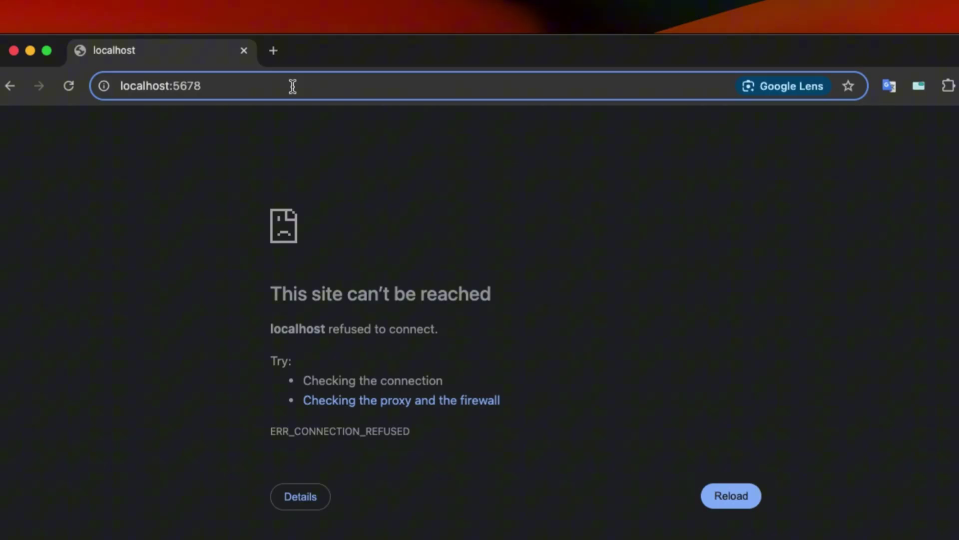
pyautogui.write('/s')
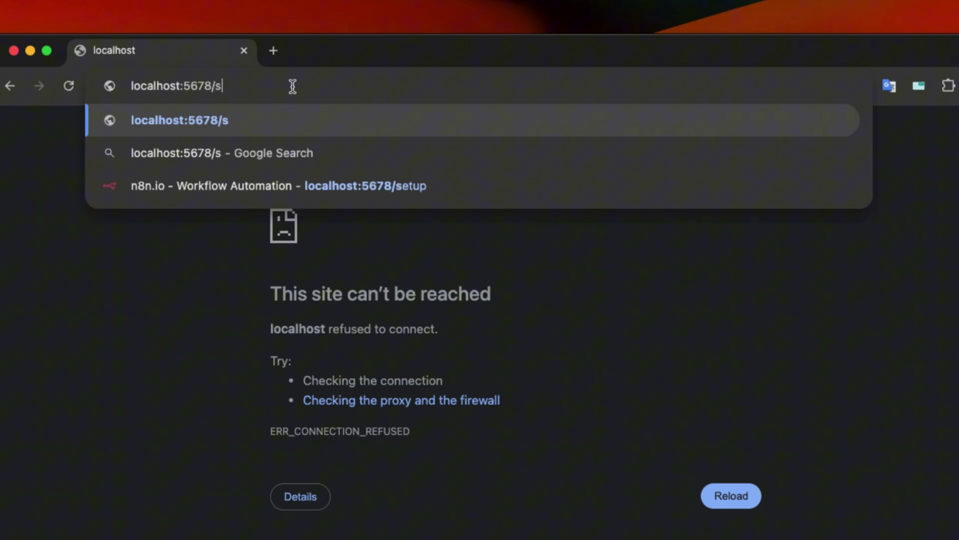
pyautogui.write('etup')
pyautogui.press('Return')
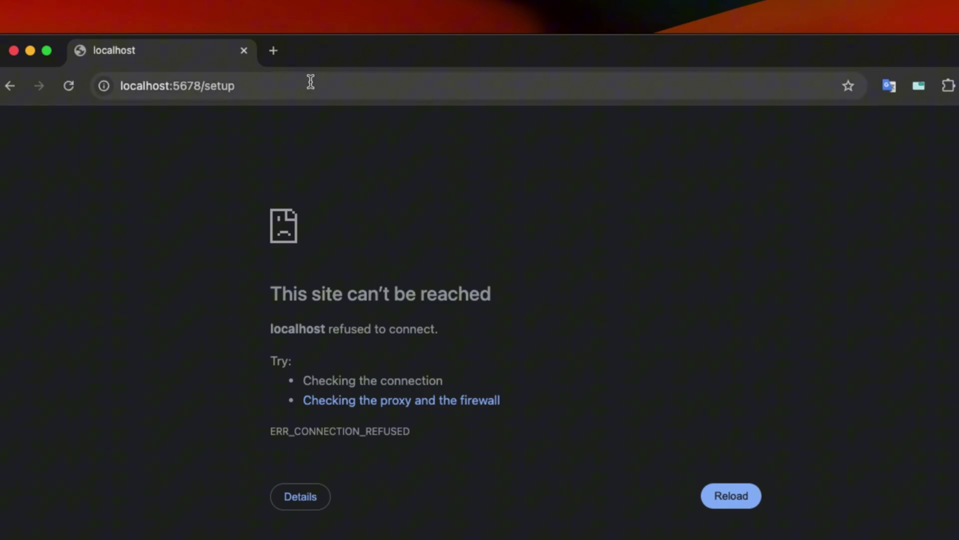
pyautogui.click(310, 87)
pyautogui.press('Escape')
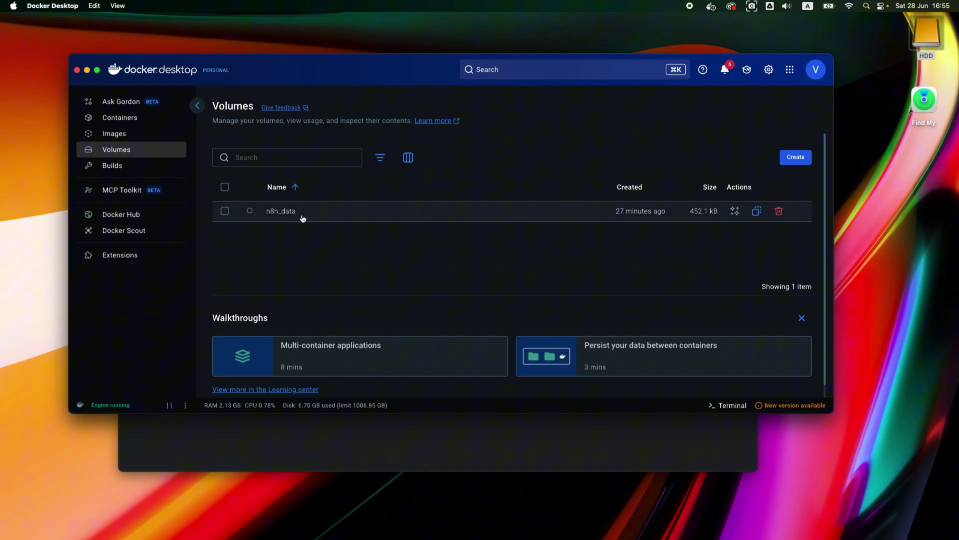
# Step: Inspect the n8n_data volume, copy its name, and switch to the local Images list
pyautogui.click(290, 216)
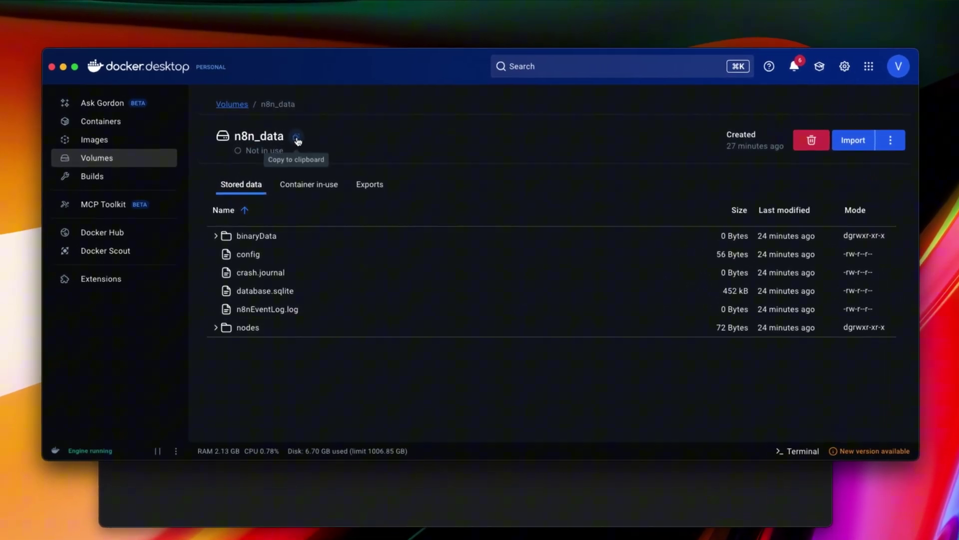
pyautogui.click(297, 143)
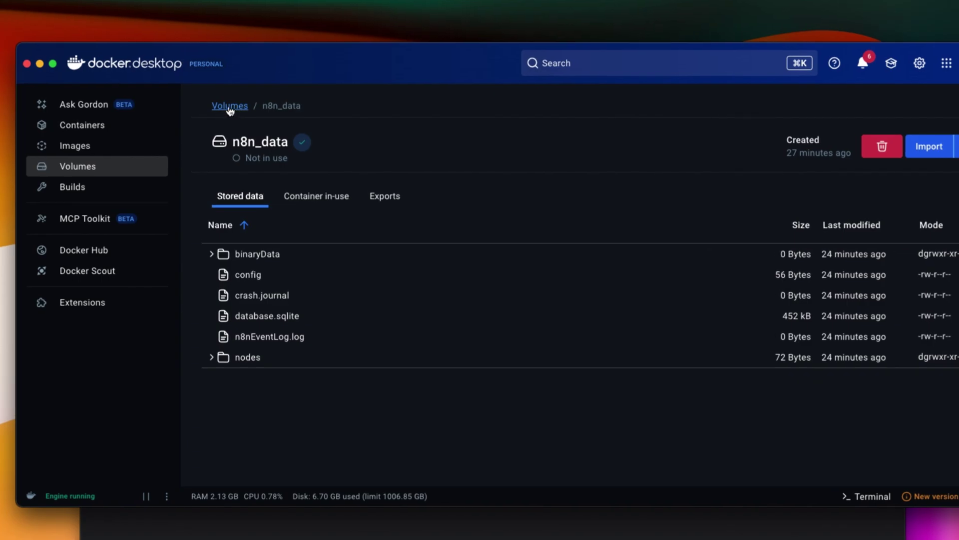
pyautogui.click(229, 106)
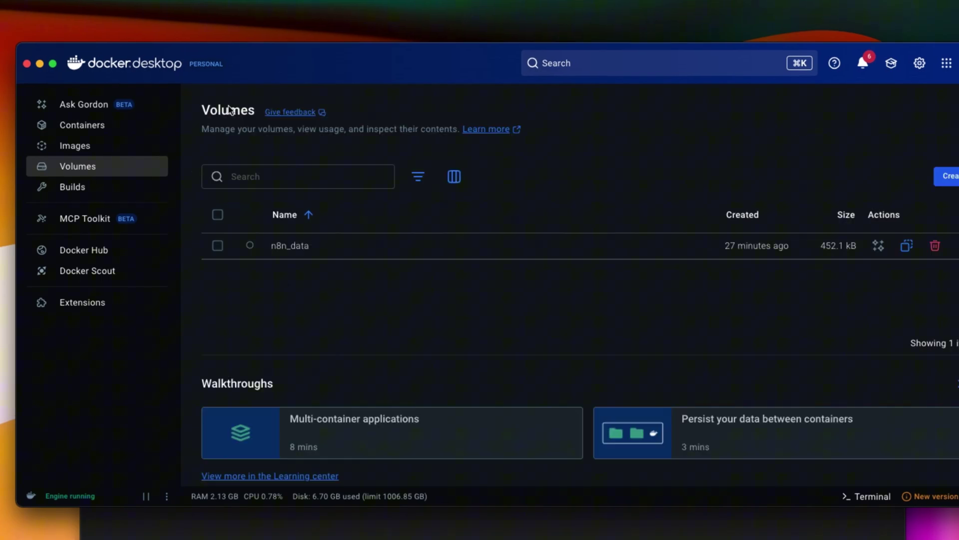
pyautogui.click(105, 148)
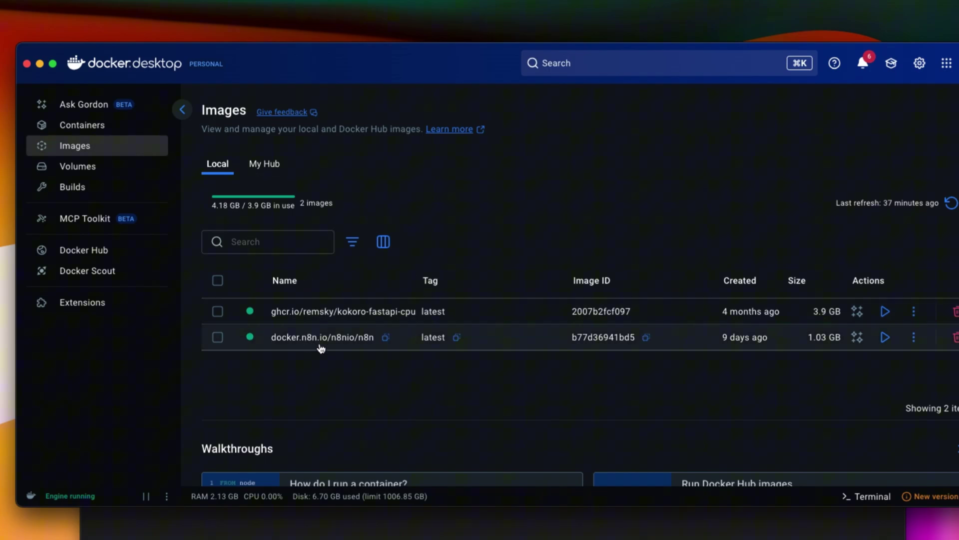
pyautogui.moveTo(436, 337)
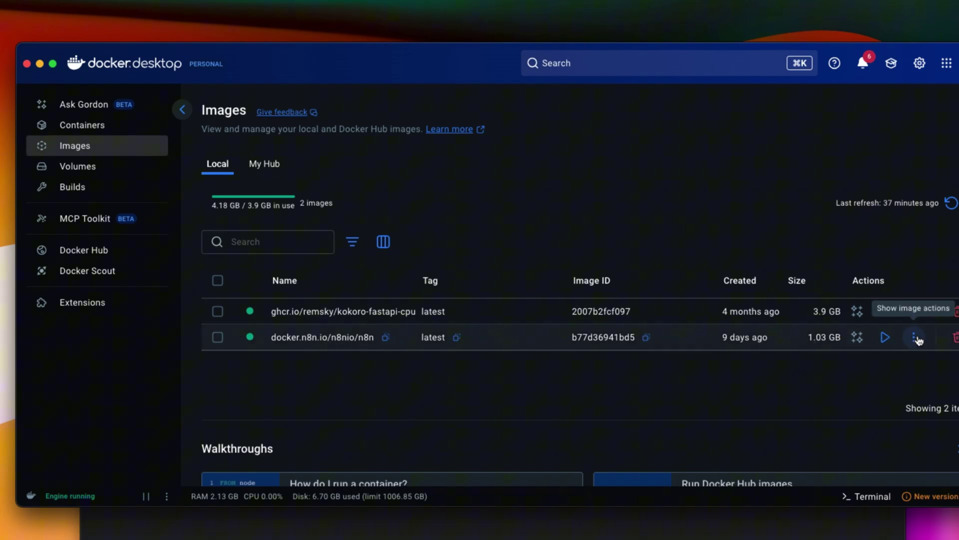
# Step: Configure a new n8n container with host port 5678 and n8n_data mounted at /home/node/.n8n
pyautogui.click(885, 338)
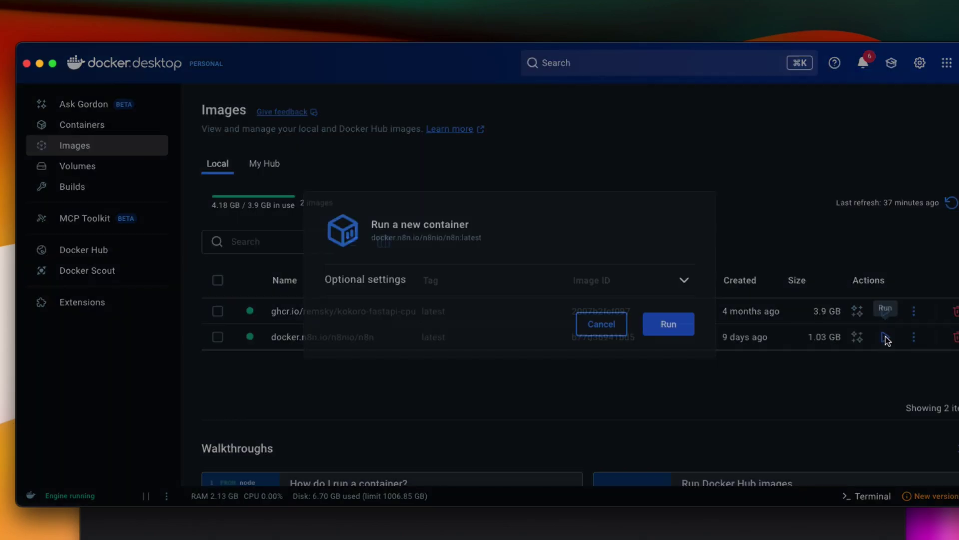
pyautogui.click(684, 284)
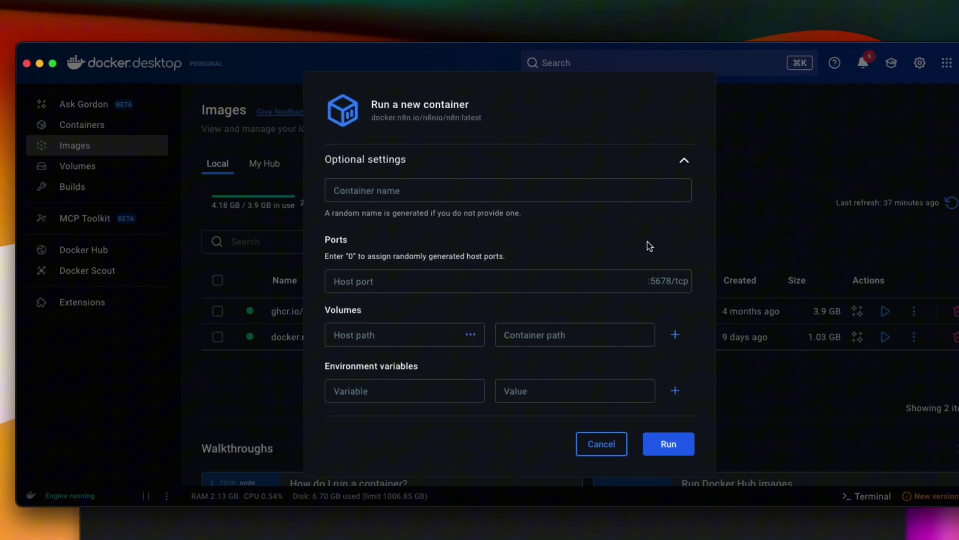
pyautogui.click(506, 288)
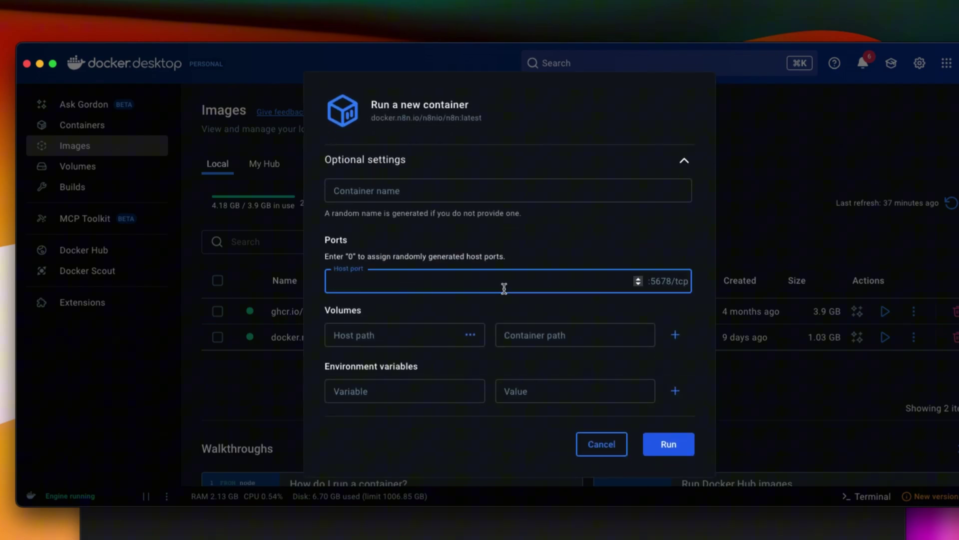
pyautogui.write('56')
pyautogui.write('78')
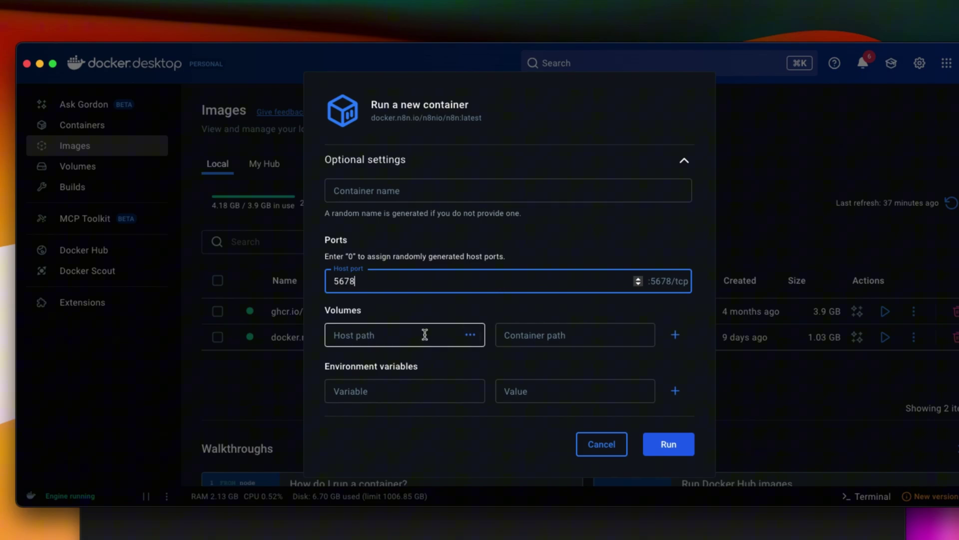
pyautogui.click(425, 334)
pyautogui.write('n8n_data')
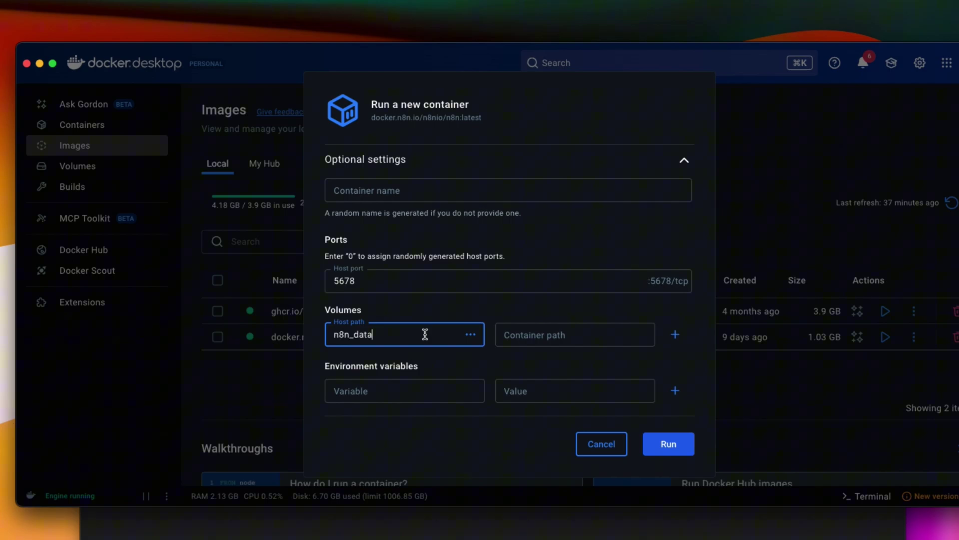
pyautogui.click(537, 335)
pyautogui.write('/hom')
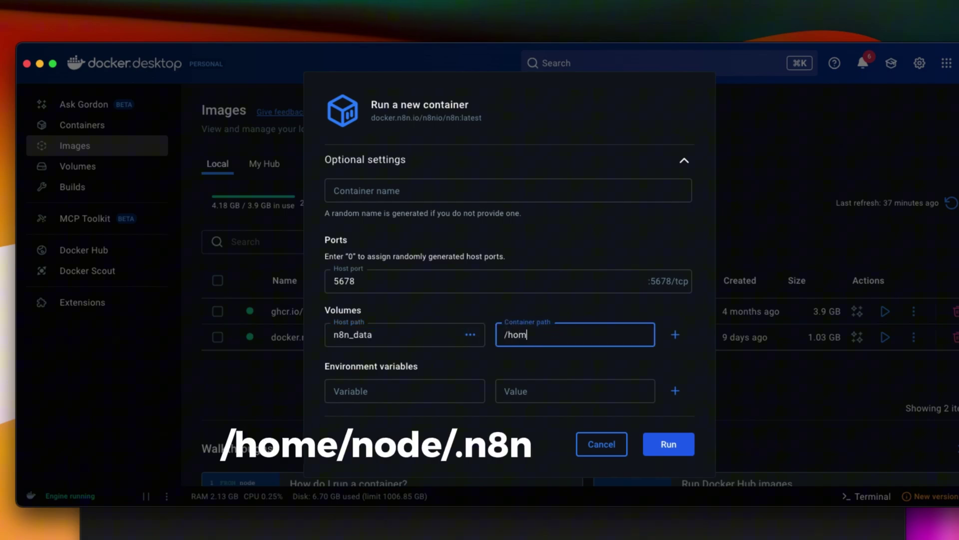
pyautogui.write('e/')
pyautogui.write('node/.')
pyautogui.write('n8')
pyautogui.write('n')
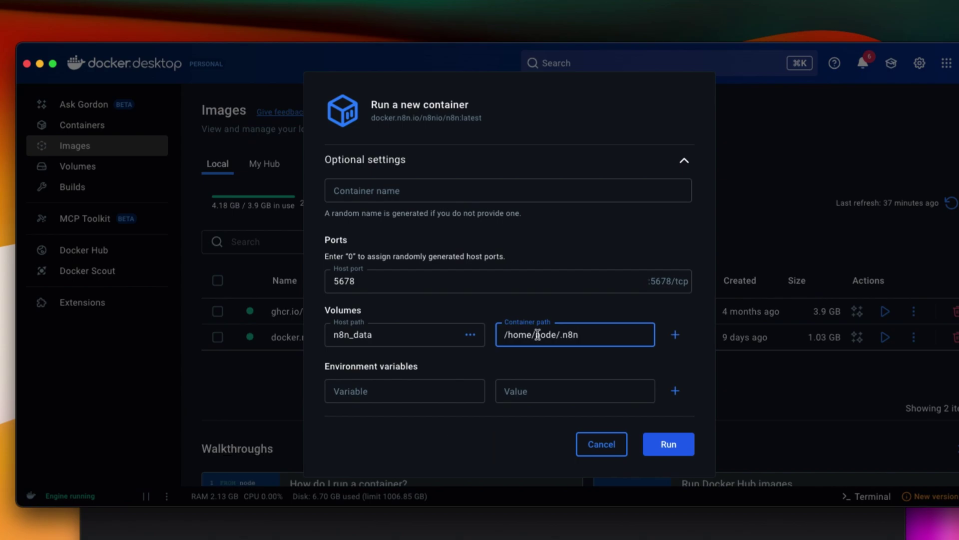
# Step: Run the configured n8n container so its logs report the editor at localhost:5678
pyautogui.click(669, 445)
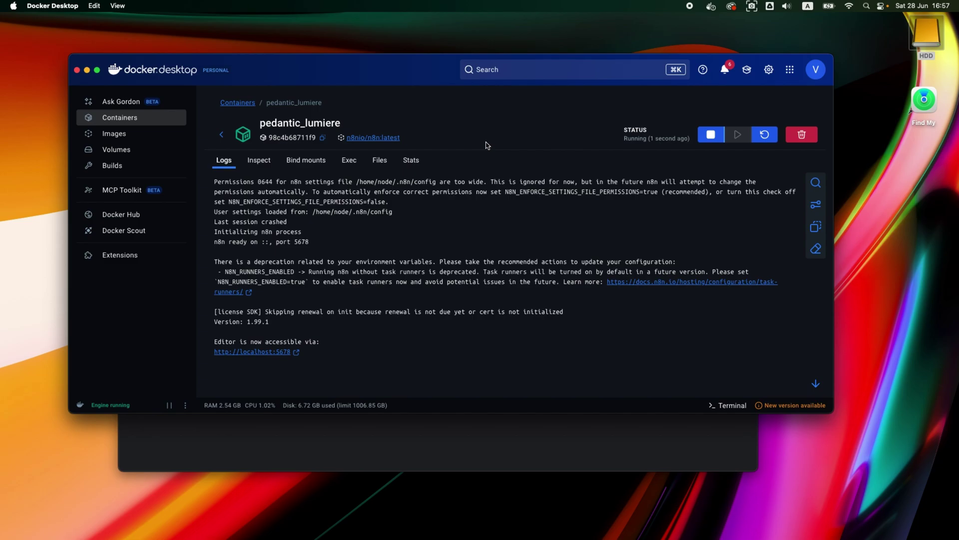
# Step: Follow the localhost:5678 link in the container logs to load the n8n editor in Chrome
pyautogui.click(272, 352)
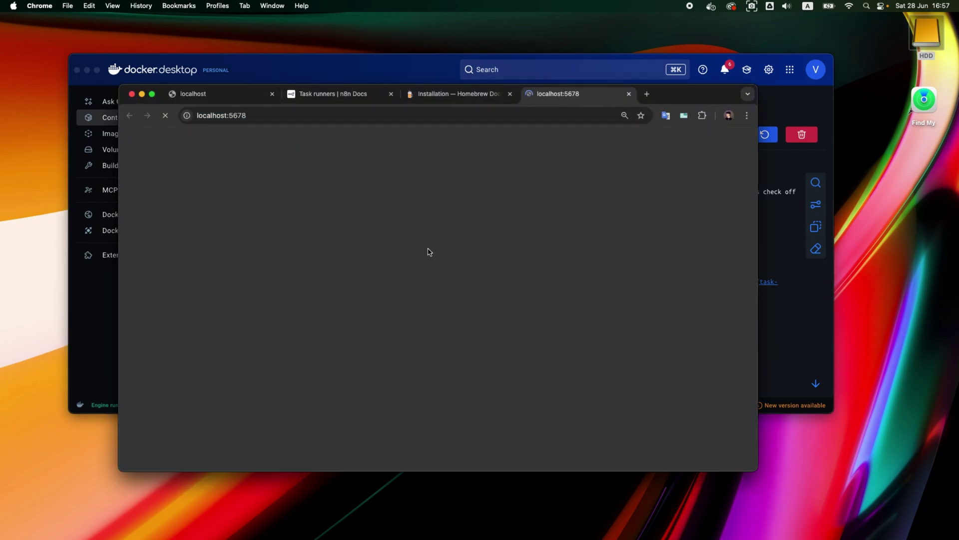